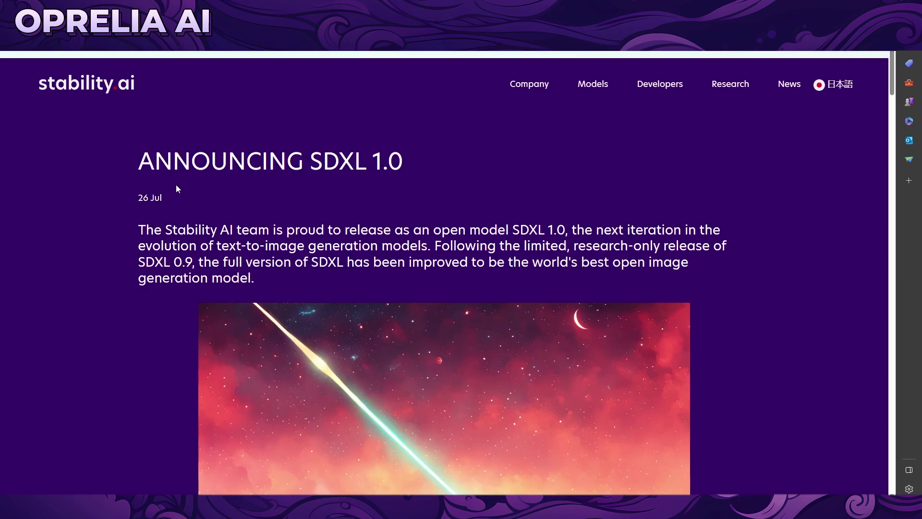
- Scroll the SDXL 1.0 announcement down to the two-stage base and refiner pipeline section
scroll(176, 184, down, 6)
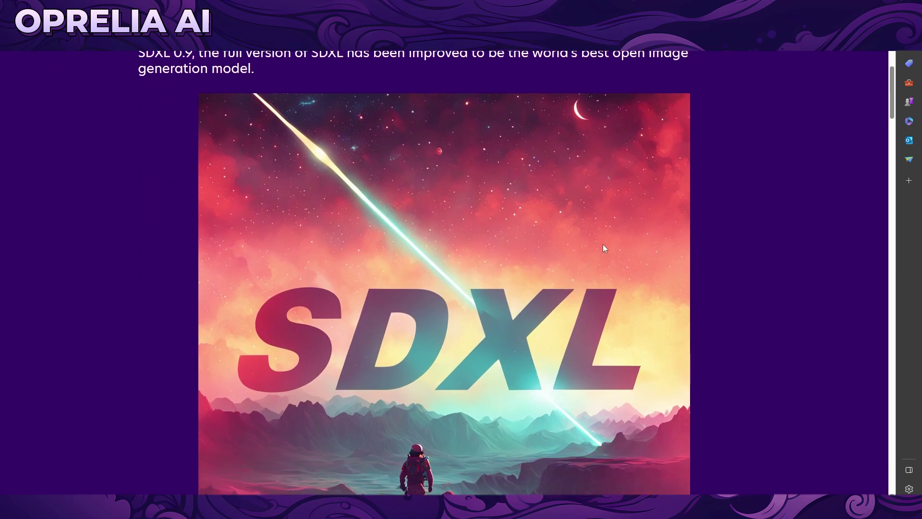
scroll(335, 250, down, 3)
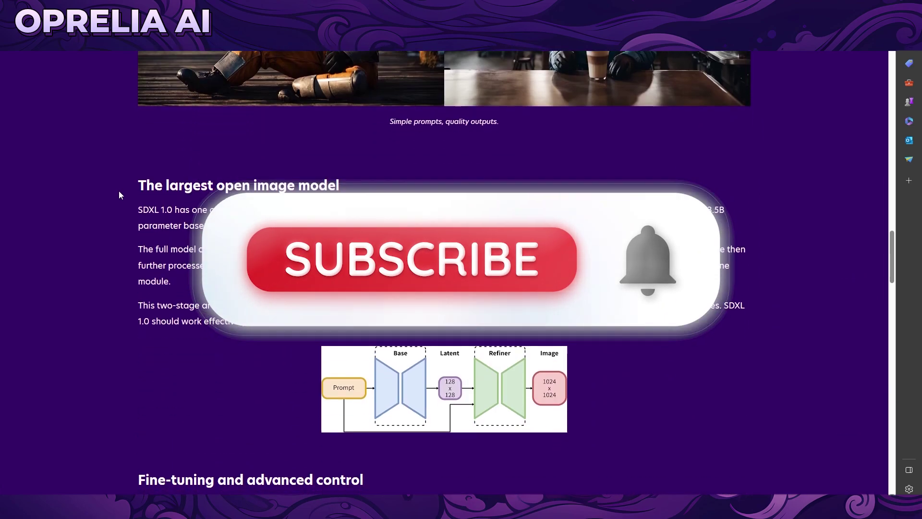
scroll(112, 195, down, 6)
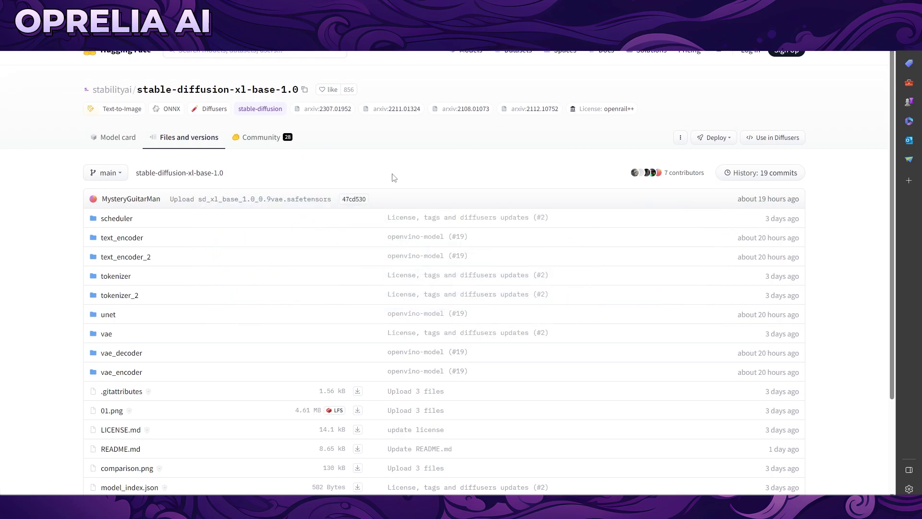
- Scroll through the SDXL base 1.0 and refiner 1.0 file lists on Hugging Face
scroll(394, 178, down, 3)
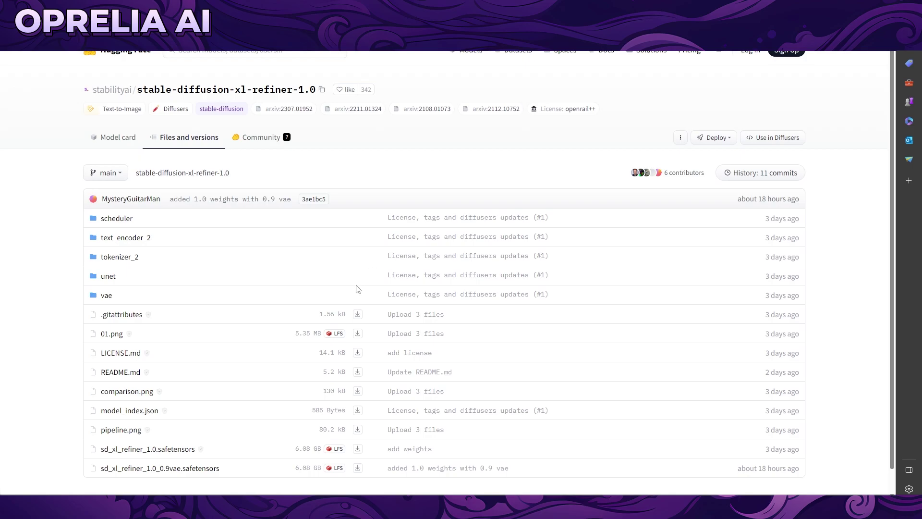
scroll(343, 290, down, 1)
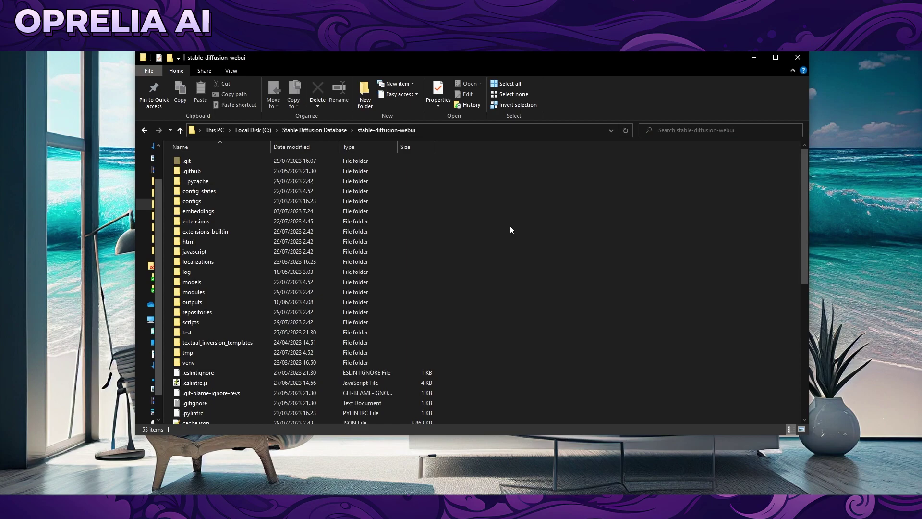
- Open a Command Prompt in the stable-diffusion-webui folder and run git pull
click(489, 132)
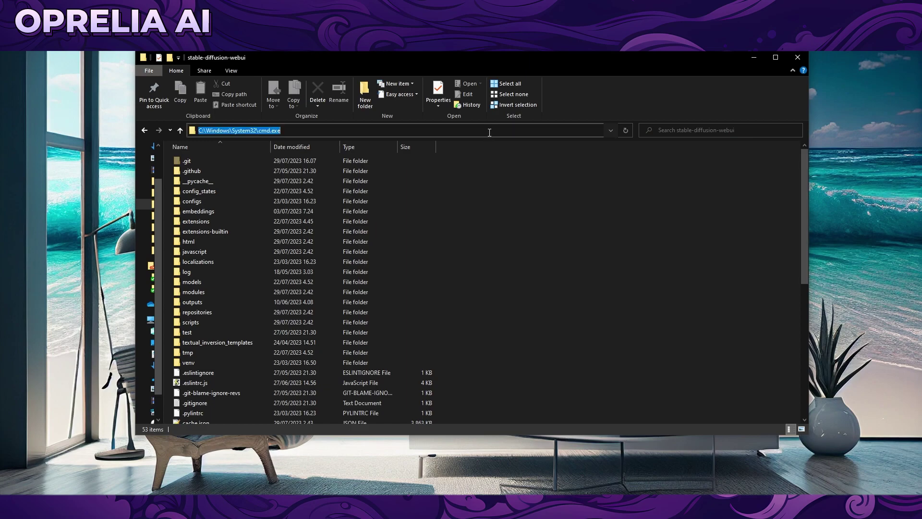
text(cmd)
key(Return)
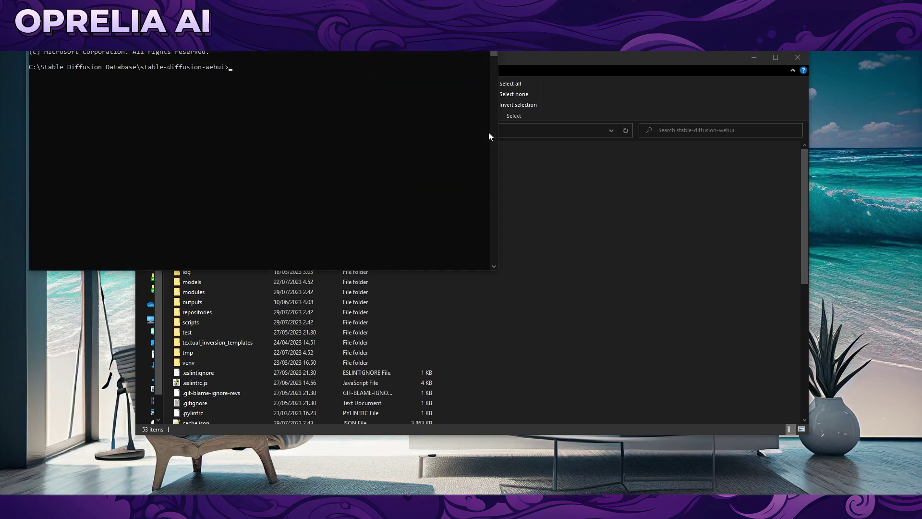
drag(301, 37, 491, 177)
text(git pull)
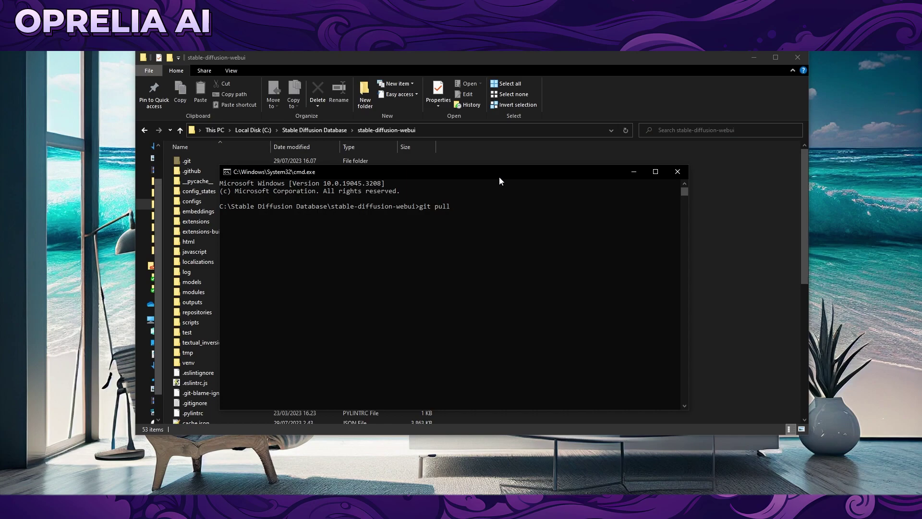
key(Return)
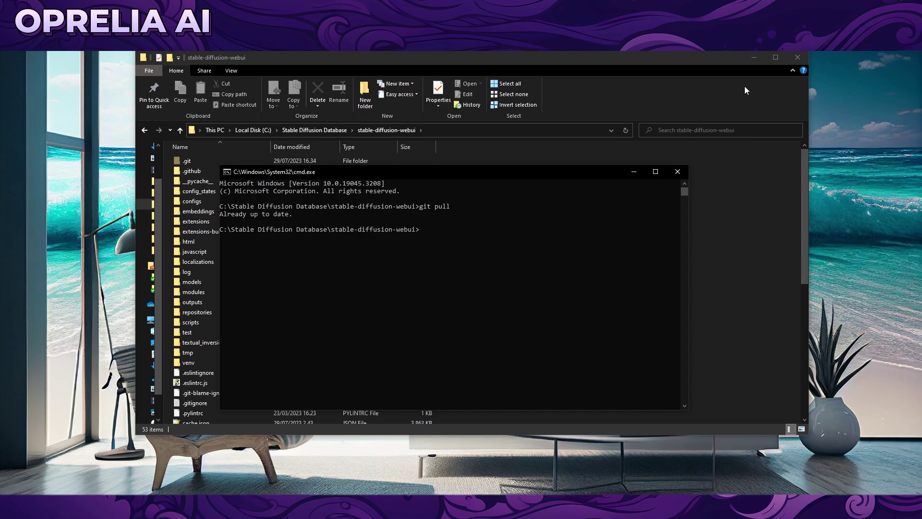
- Copy the two SDXL model files from the desktop into models\Stable-diffusion
click(684, 171)
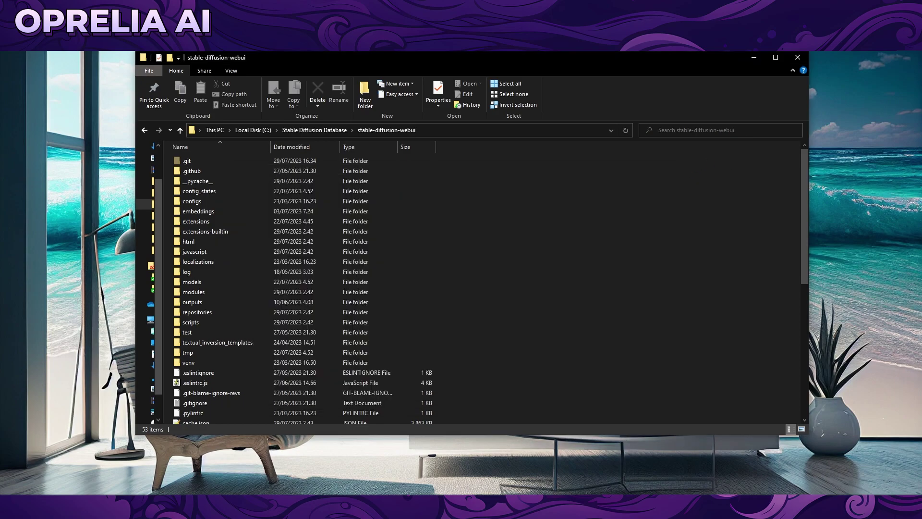
drag(604, 52, 610, 153)
drag(514, 82, 572, 119)
right_click(570, 120)
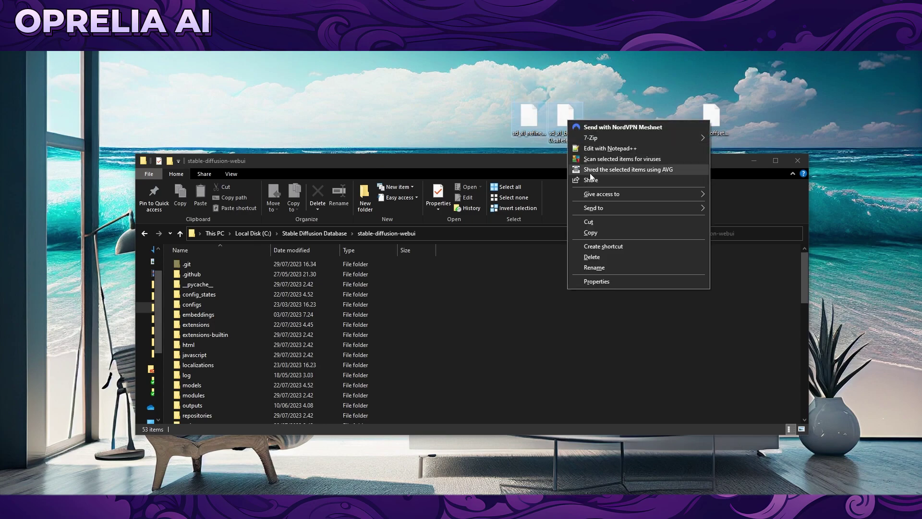
click(596, 232)
drag(409, 155, 413, 42)
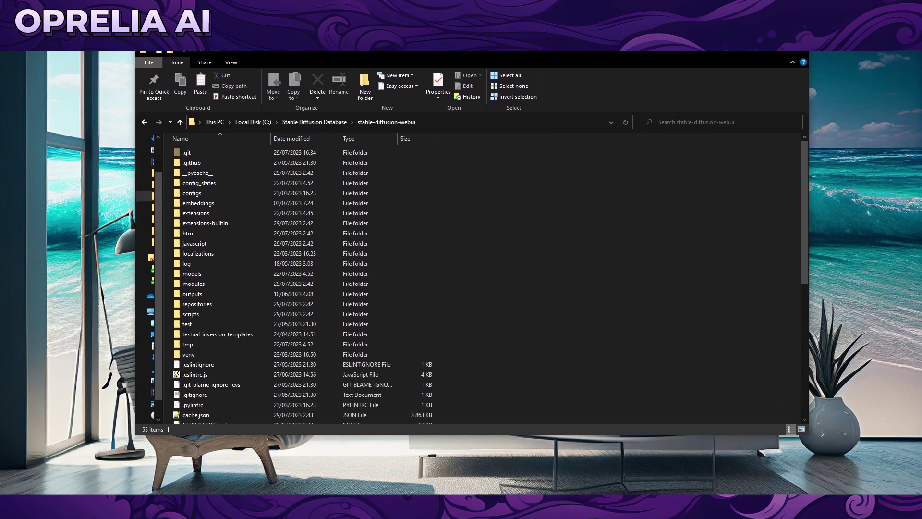
click(253, 275)
double_click(252, 275)
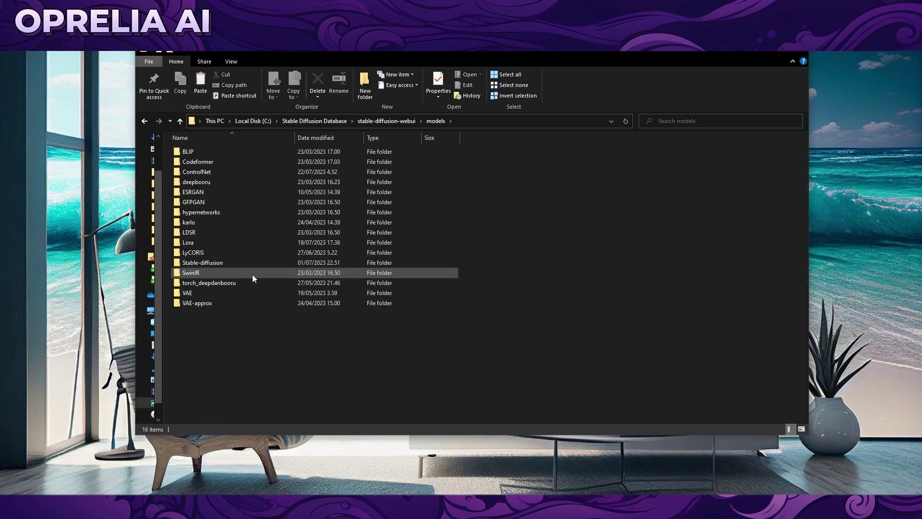
double_click(246, 262)
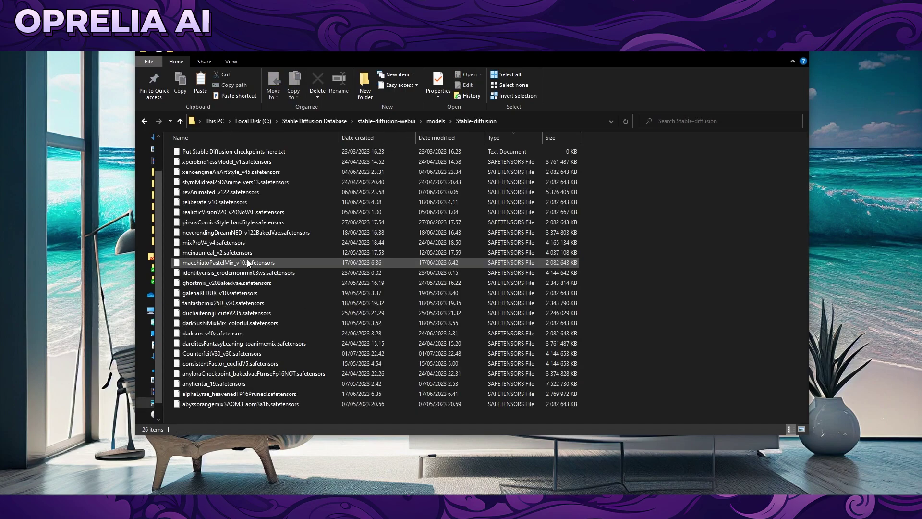
right_click(699, 241)
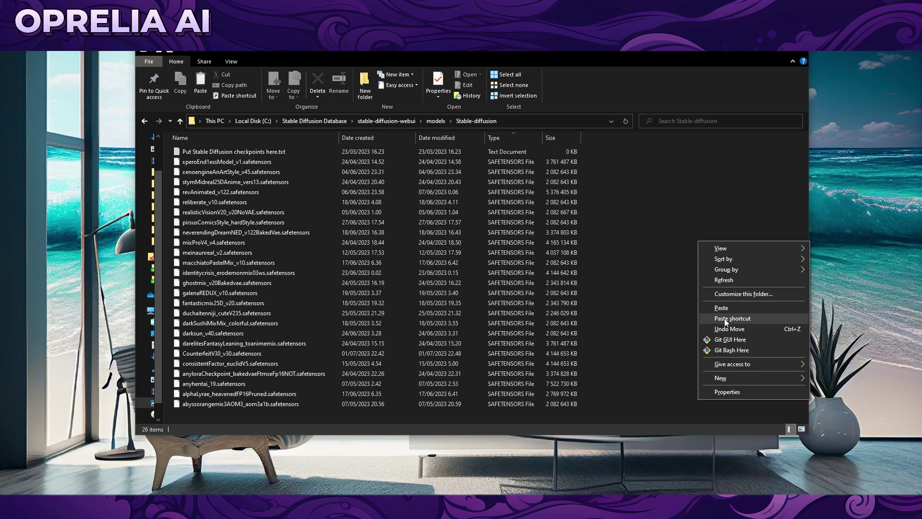
click(714, 308)
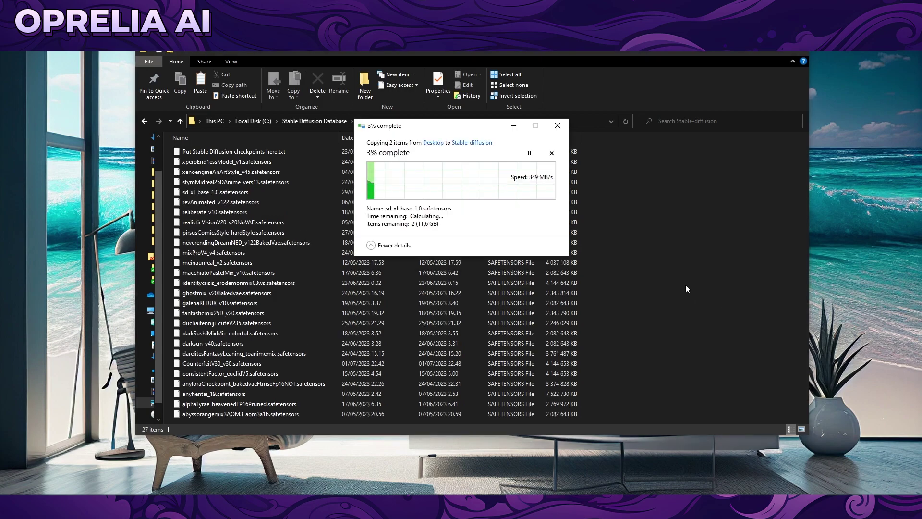
- Copy the sd_xl_offset_example-lora_1.0 file from the desktop into the models\Lora folder
click(754, 54)
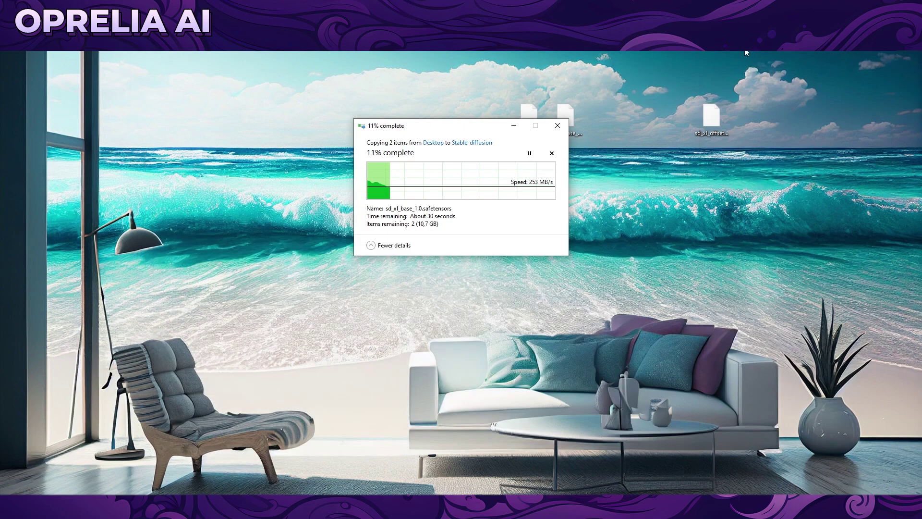
right_click(714, 126)
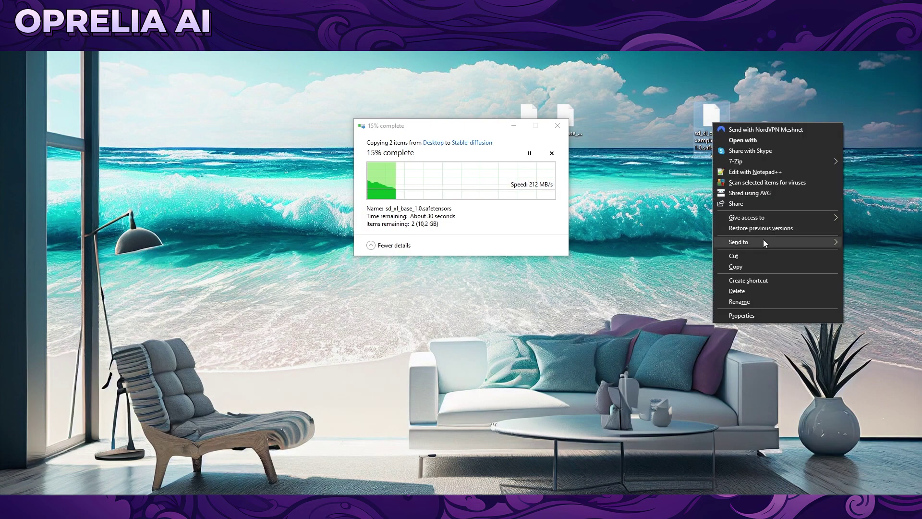
click(760, 265)
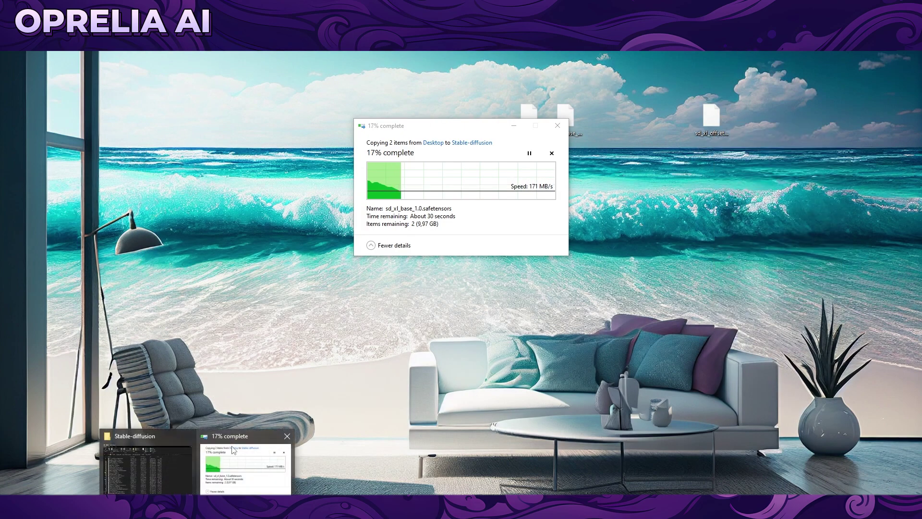
click(149, 475)
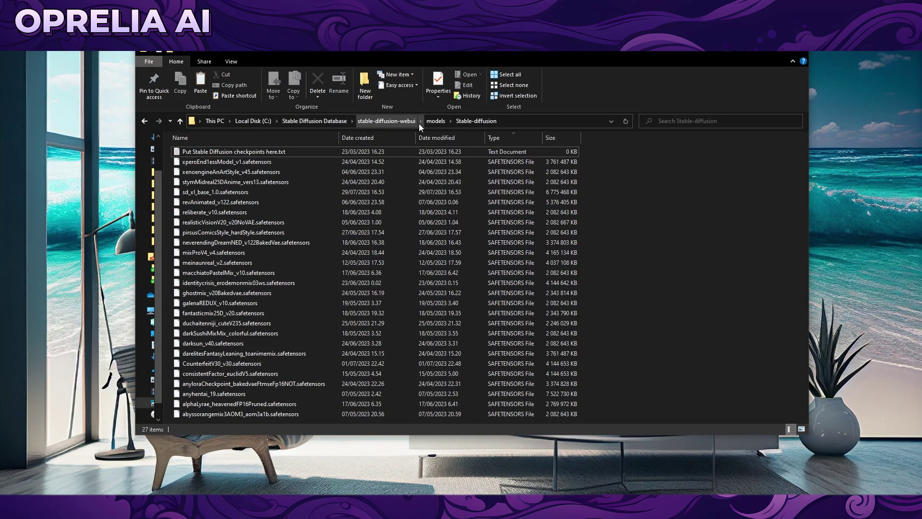
click(436, 121)
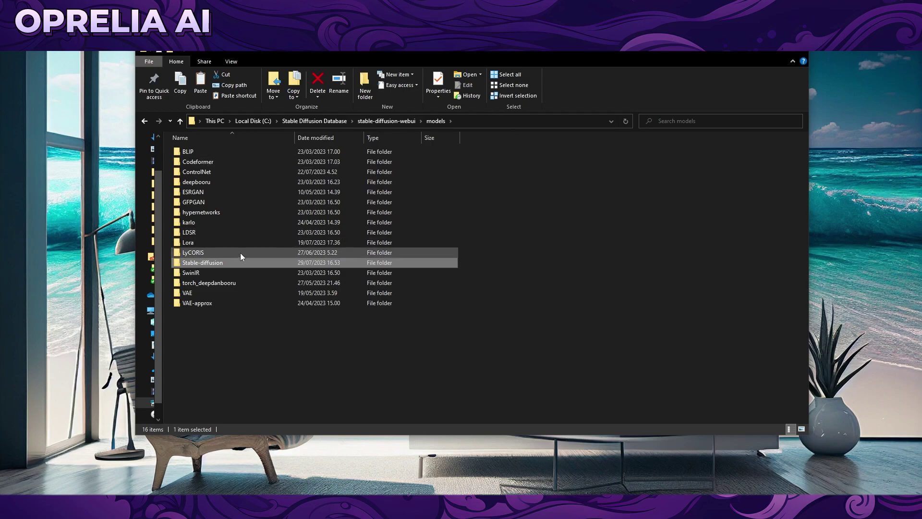
double_click(230, 242)
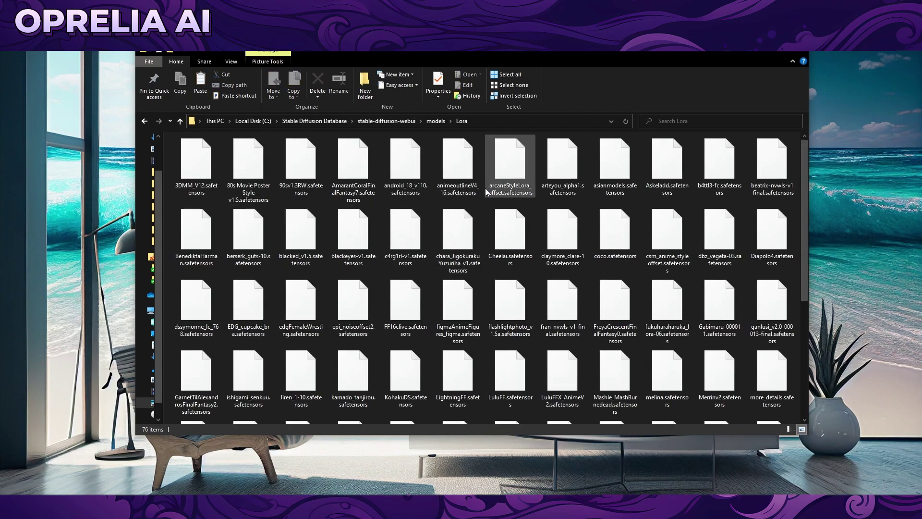
right_click(482, 198)
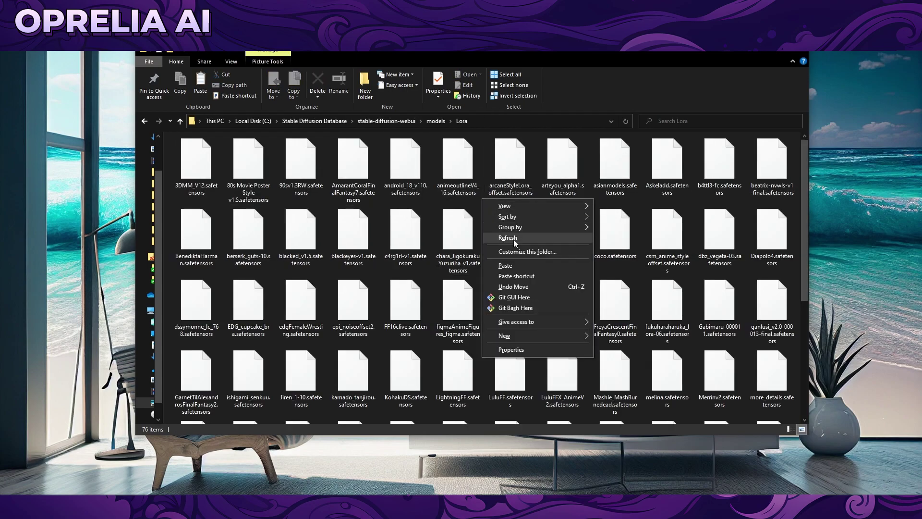
click(515, 267)
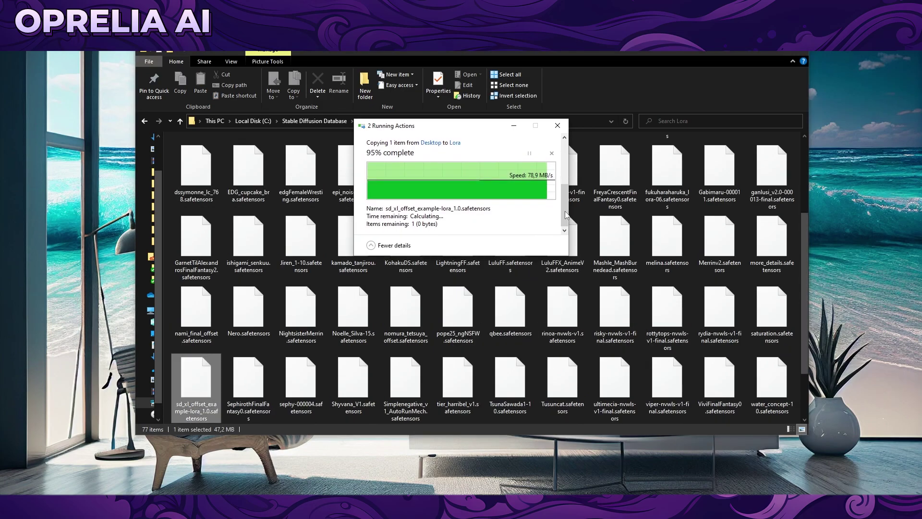
- Minimize Explorer and collapse, then re-expand, the copy progress details
click(750, 53)
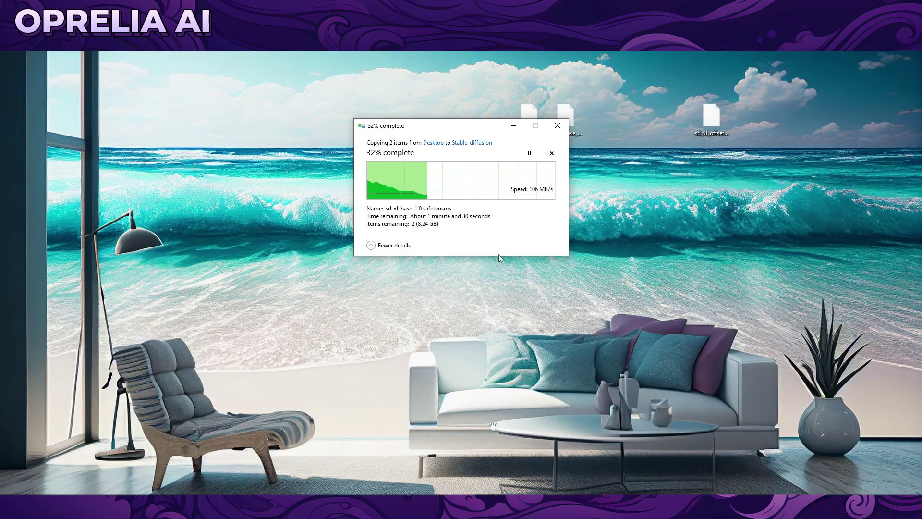
click(382, 247)
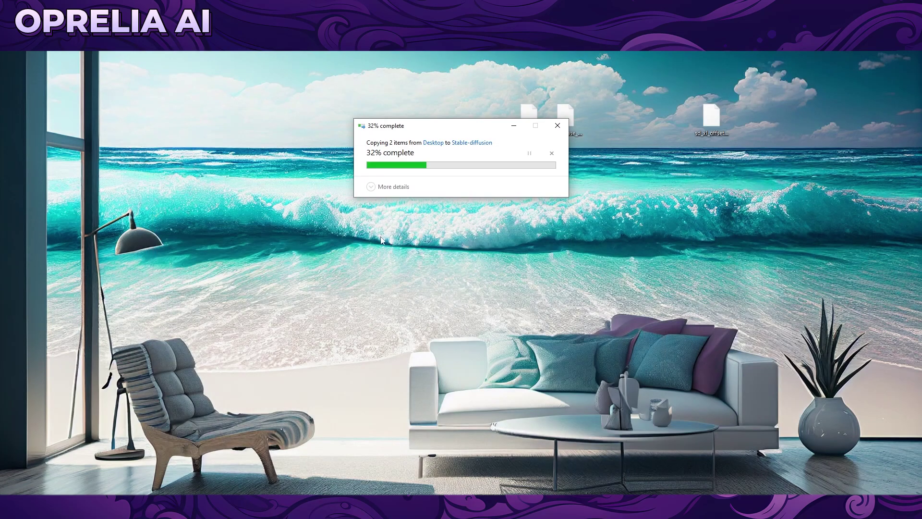
click(380, 183)
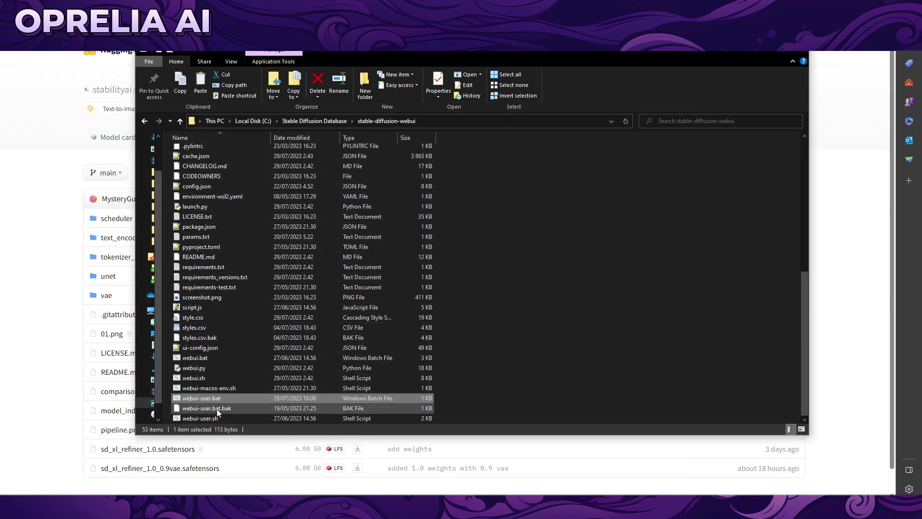
- Launch webui-user.bat and select the 127.0.0.1:7860 address in the console output
double_click(232, 398)
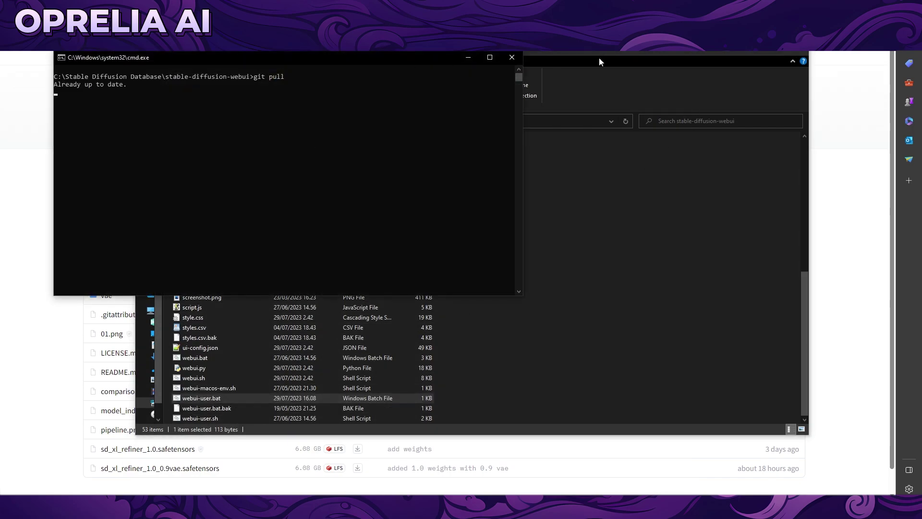
click(757, 55)
click(756, 56)
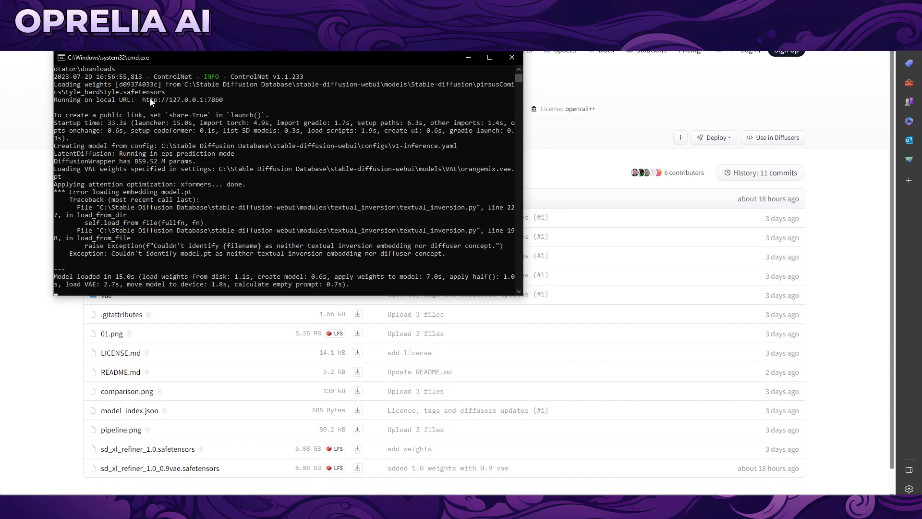
drag(143, 100, 225, 106)
- Copy the 127.0.0.1:7860 address and open it in the browser
right_click(256, 110)
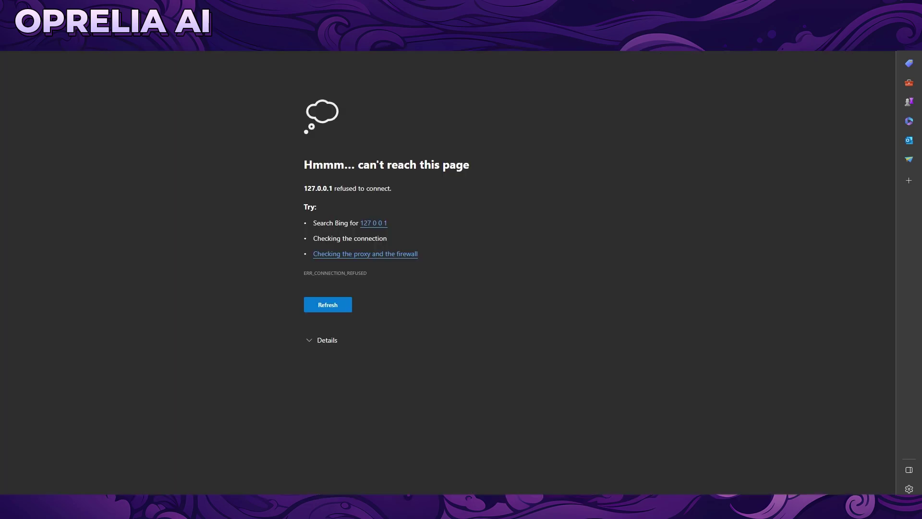
key(ctrl+v)
key(Return)
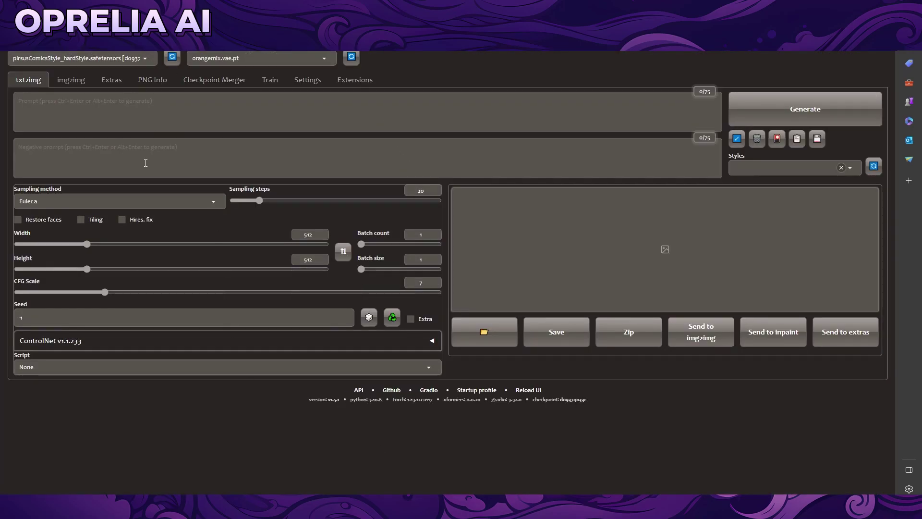
- Load the sd_xl_base_1.0 checkpoint and paste in a negative prompt against deformities
click(139, 57)
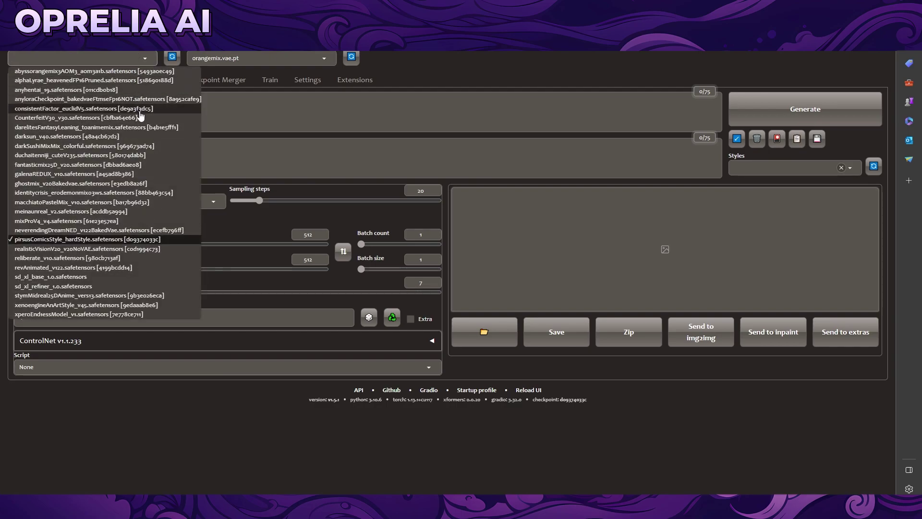
click(110, 277)
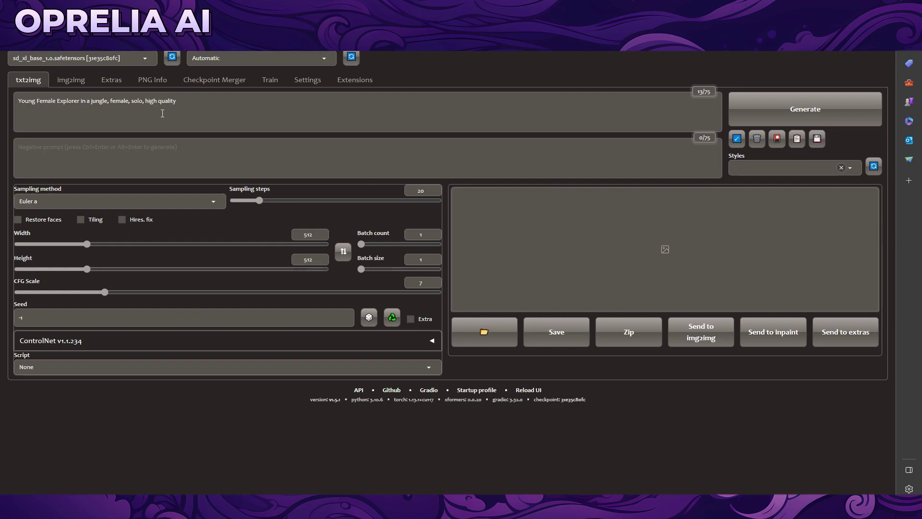
click(164, 157)
key(ctrl+v)
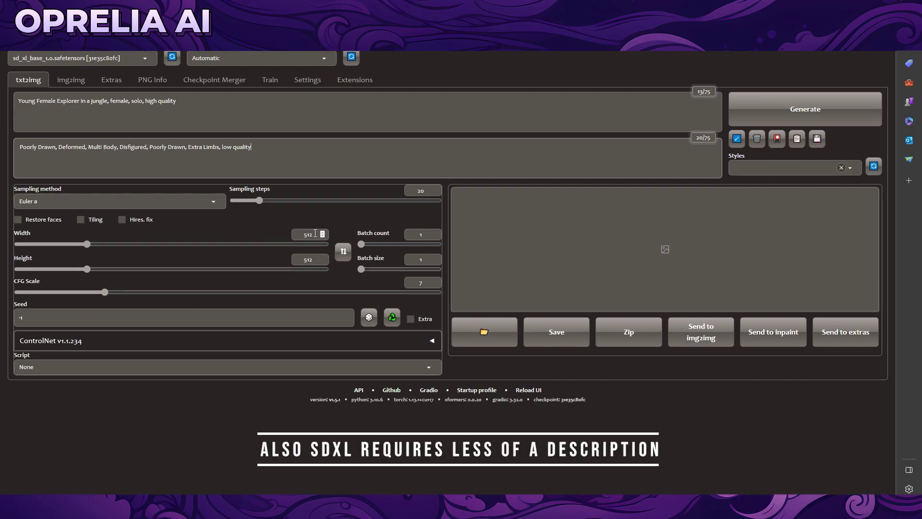
- Generate the 512x512 cartoon jungle explorer image and view it full size
click(369, 317)
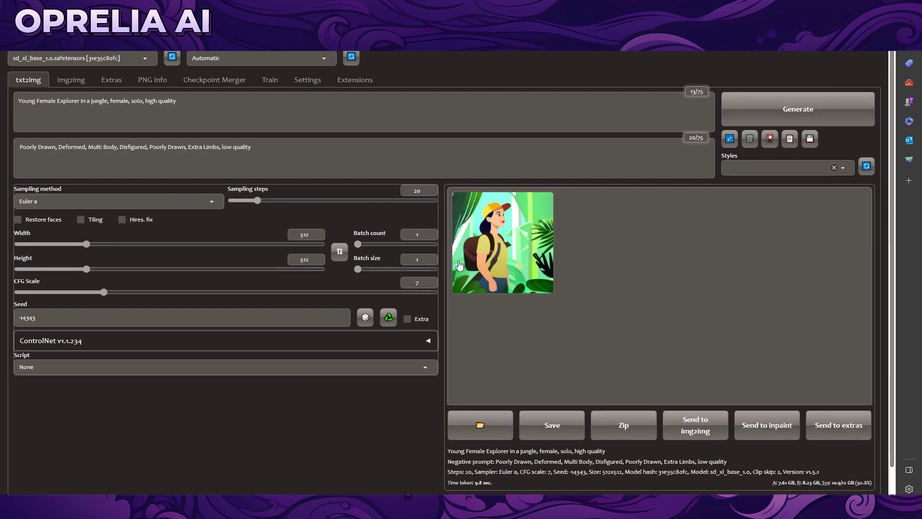
click(460, 265)
click(675, 295)
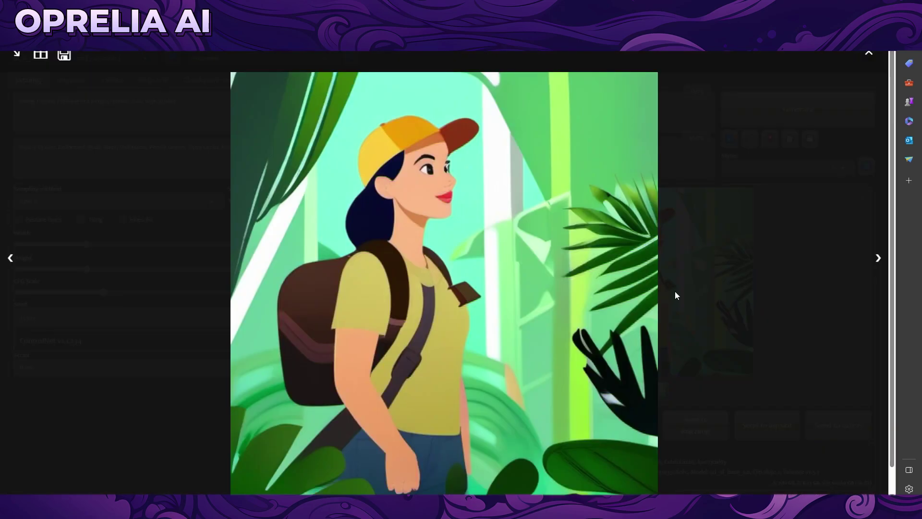
- Set Width and Height to 1024 and view the regenerated safari-hat portrait full screen
click(734, 301)
double_click(298, 235)
text(1024)
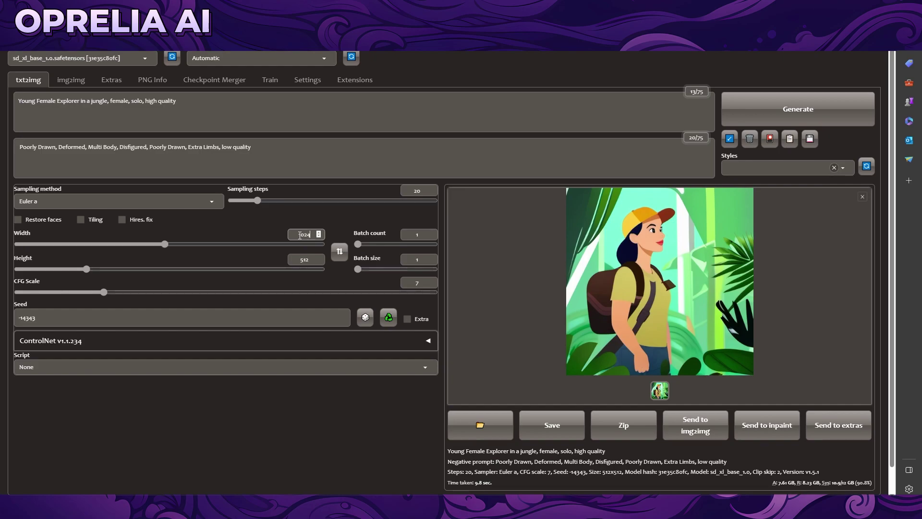
key(Tab)
key(Tab)
text(1024)
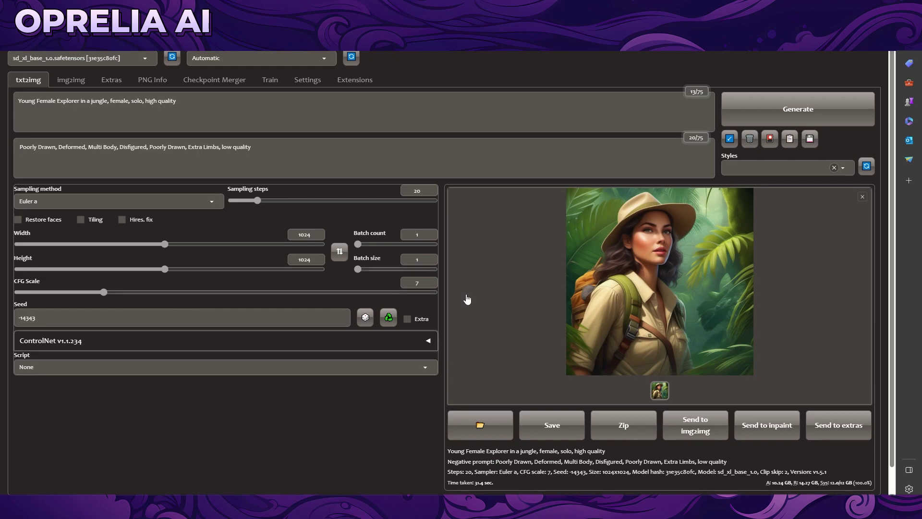
click(616, 258)
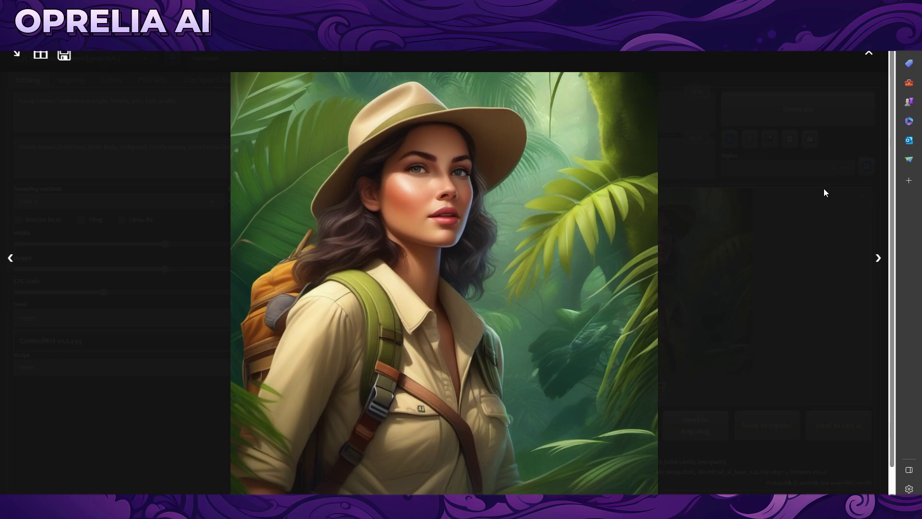
click(739, 218)
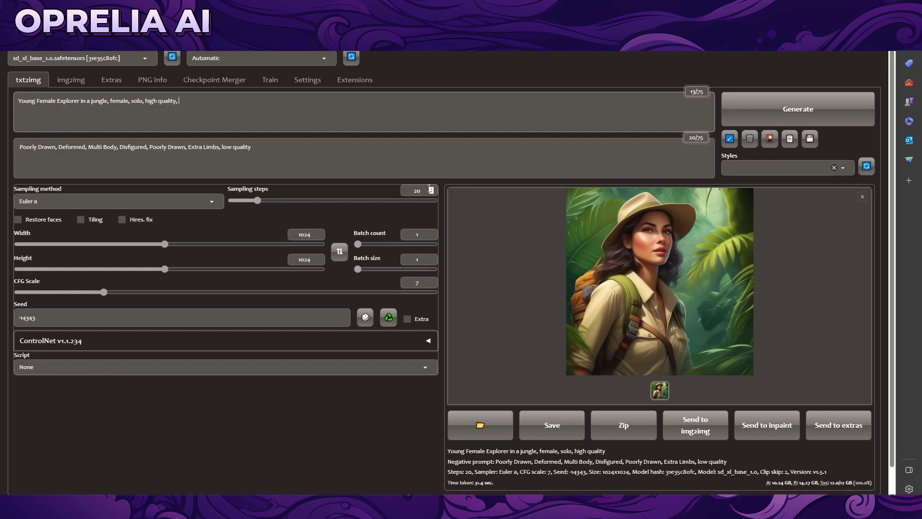
- Browse the LoRA models in the extra networks panel, then start a new 1024x1024 generation
click(772, 143)
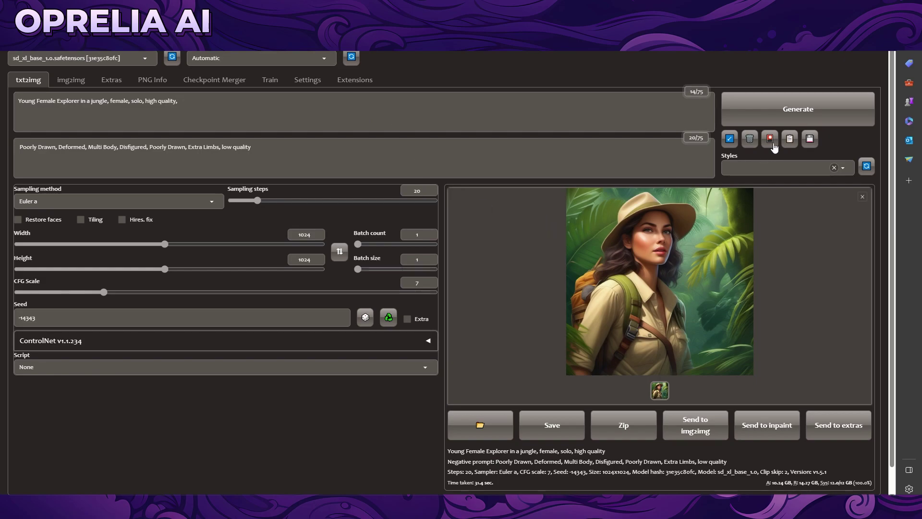
click(226, 196)
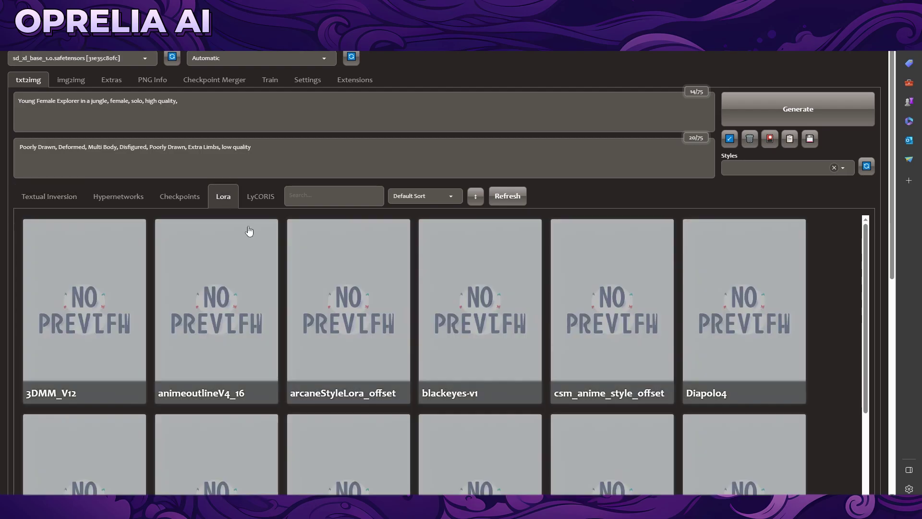
scroll(309, 298, down, 7)
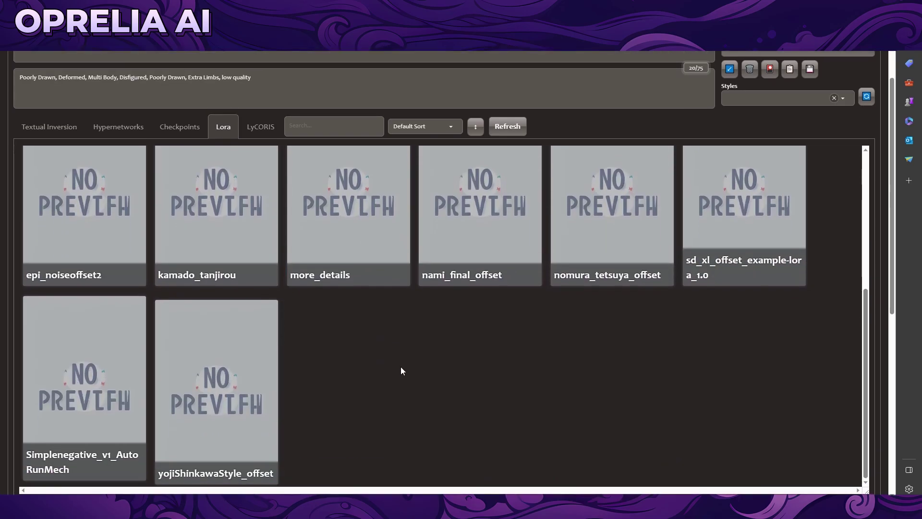
scroll(793, 287, up, 3)
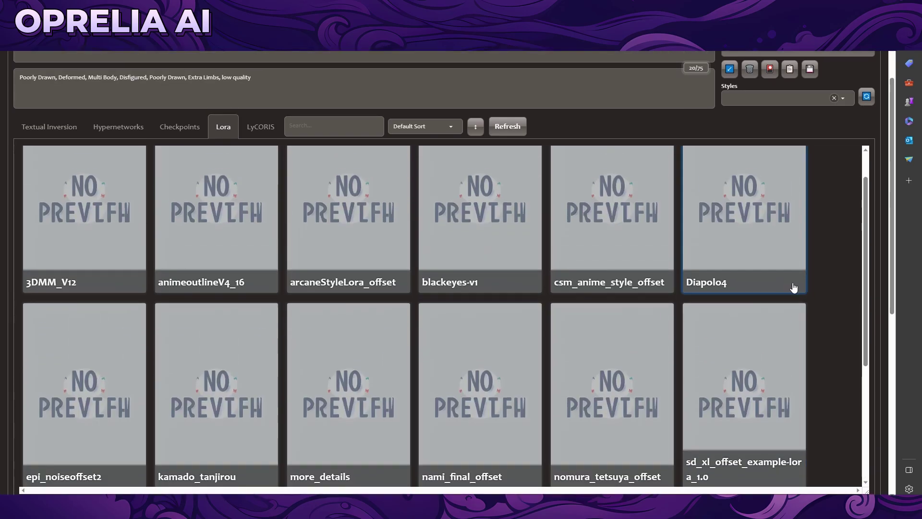
click(770, 68)
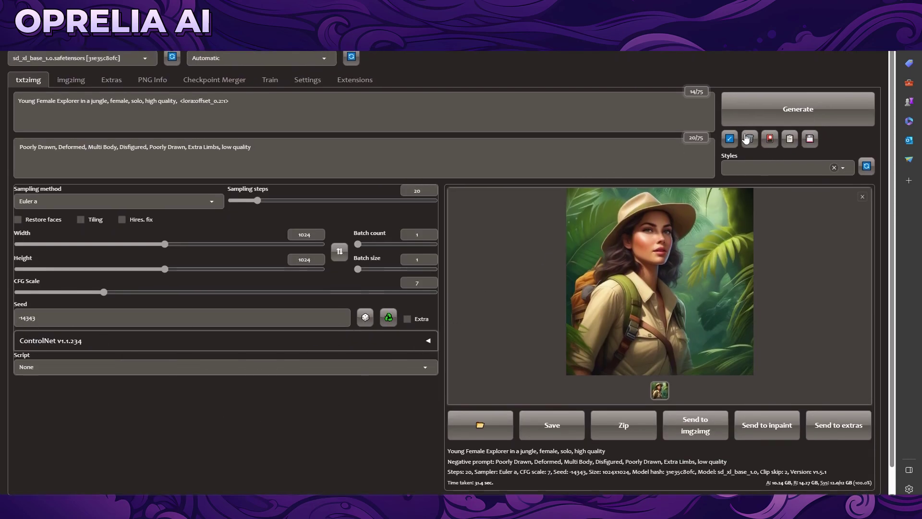
click(848, 123)
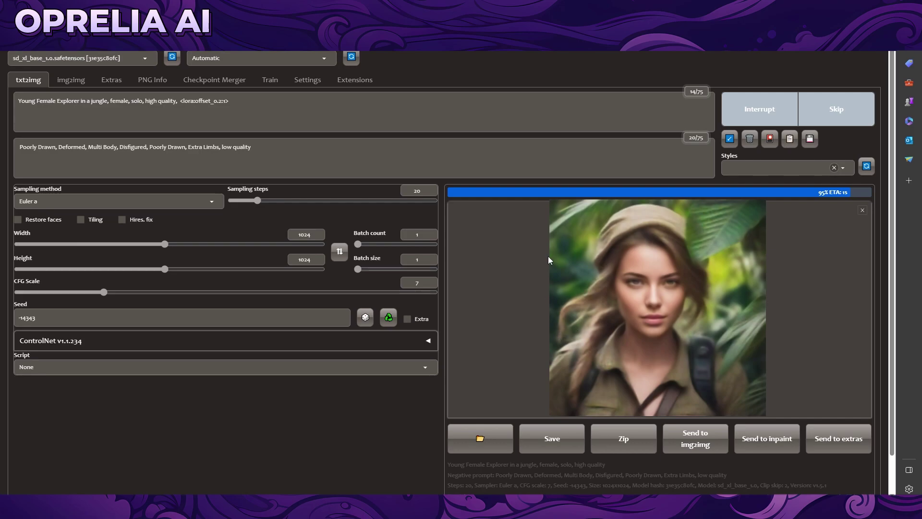
- Send the finished explorer portrait to img2img, preview it, and open the checkpoint list
click(616, 270)
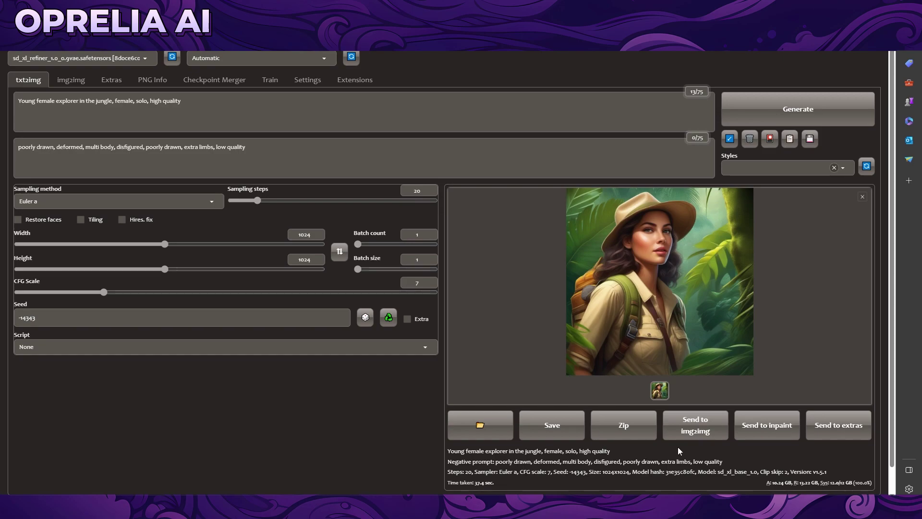
click(695, 429)
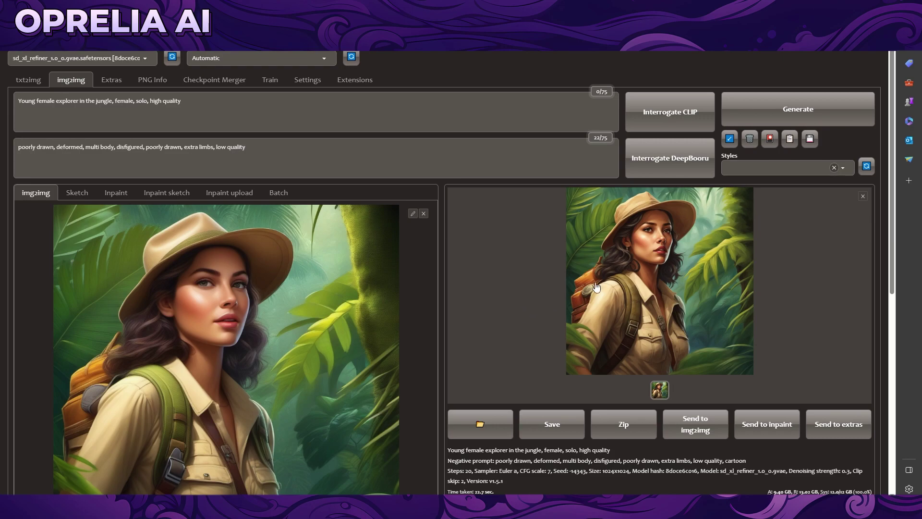
click(616, 288)
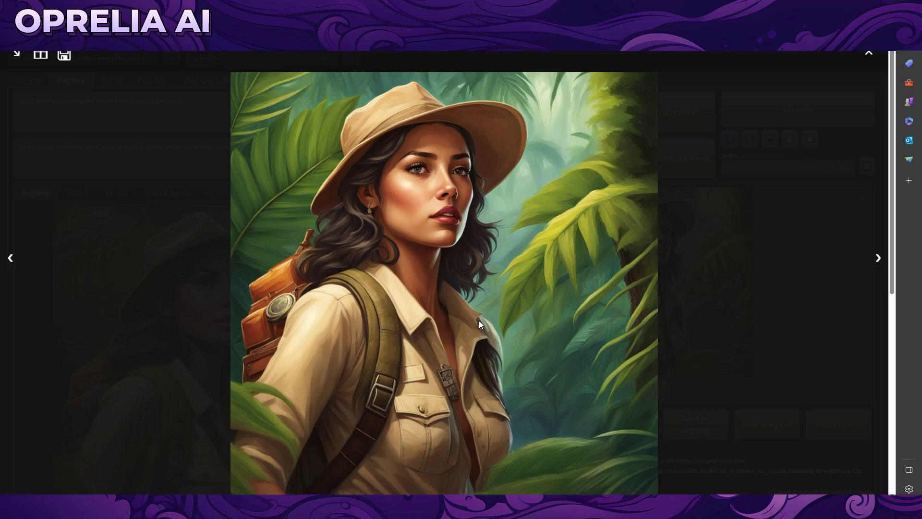
click(458, 250)
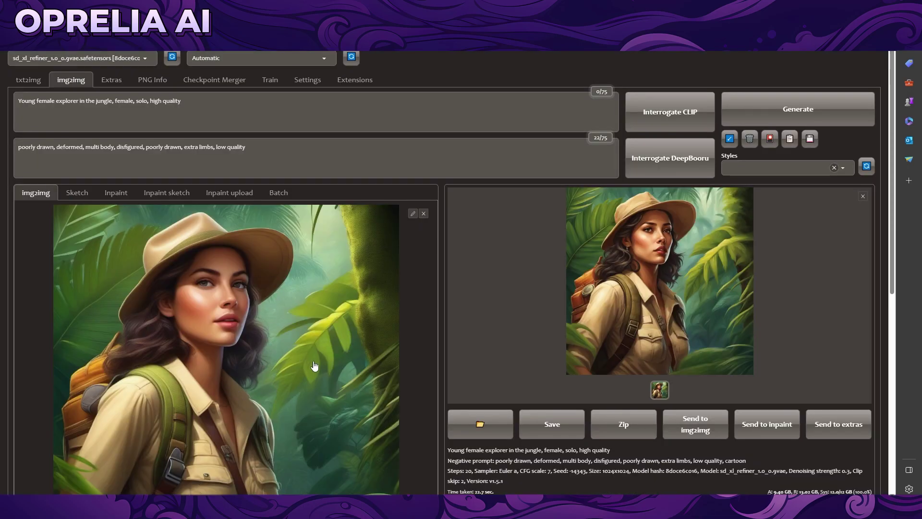
click(39, 59)
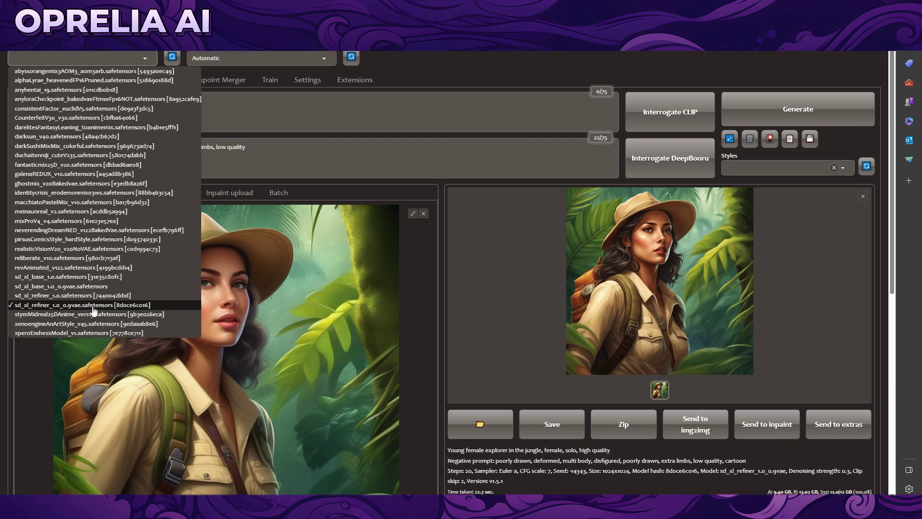
- Switch to sd_xl_refiner_1.0_0.9vae; add 'cartoon, illustrations' to negative and ', nikon camera' to prompt
click(94, 306)
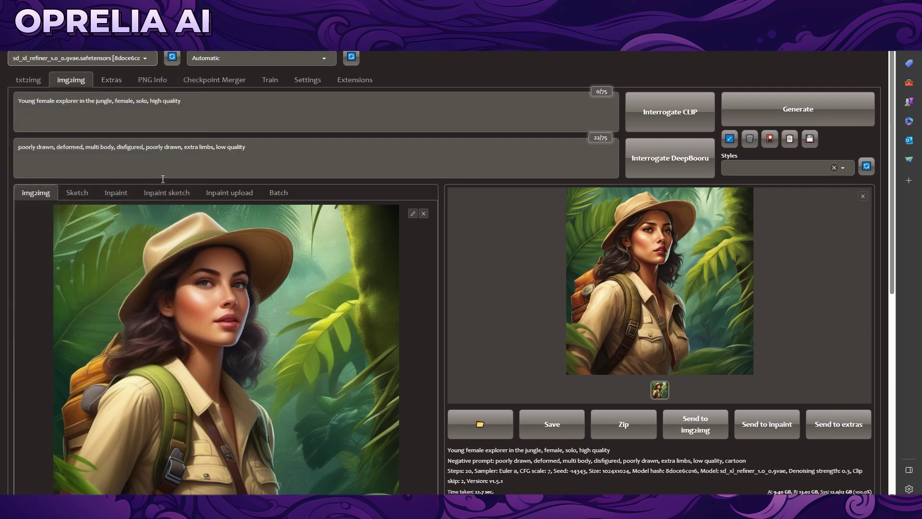
click(269, 155)
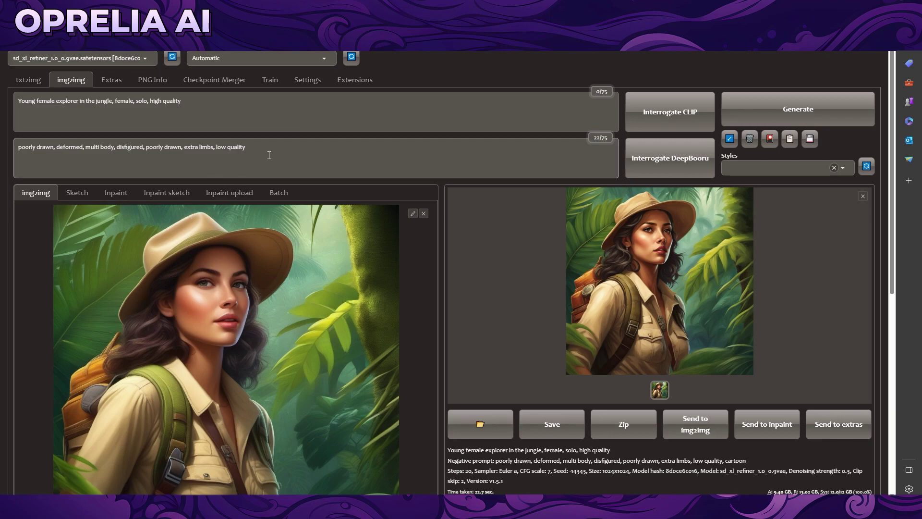
text(cartoon, ill)
text(ustrations)
click(272, 115)
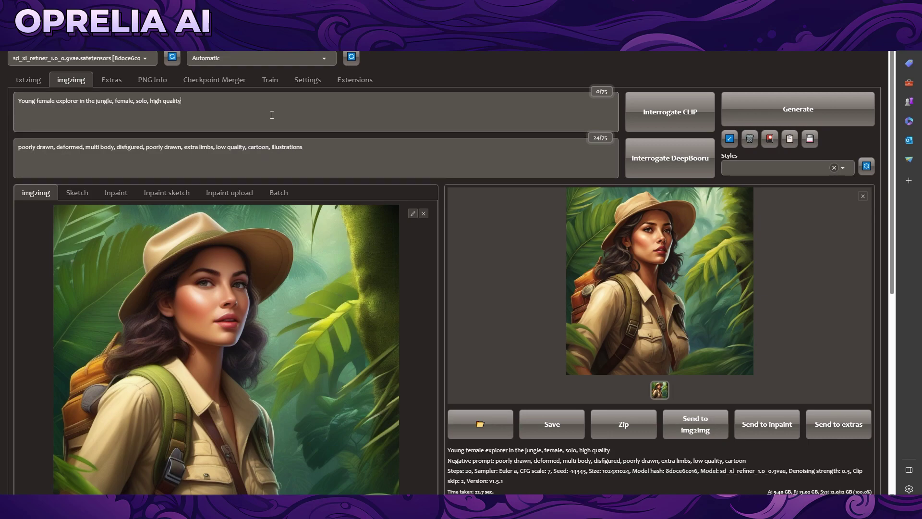
text(, nikon camera)
- Set the img2img Denoising strength to 0.25
scroll(102, 226, down, 7)
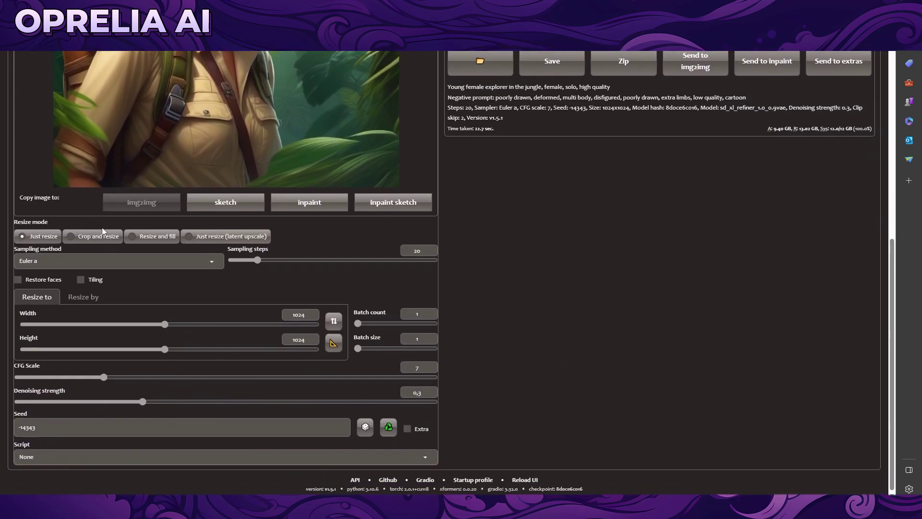
drag(142, 398, 126, 366)
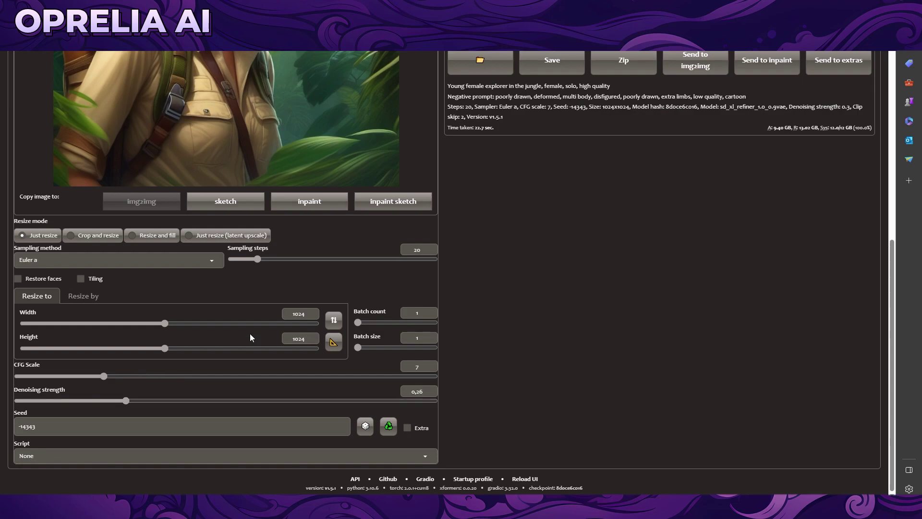
click(123, 400)
scroll(526, 351, up, 5)
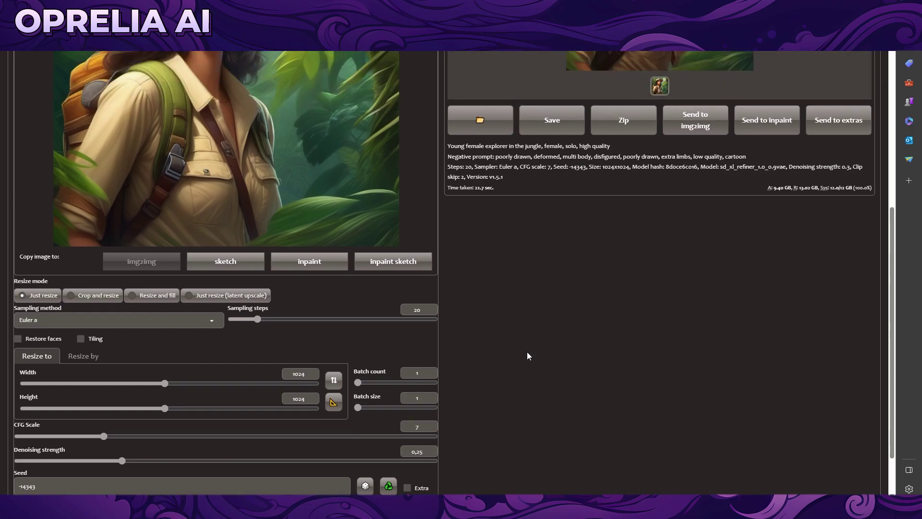
scroll(505, 368, down, 2)
scroll(160, 426, down, 2)
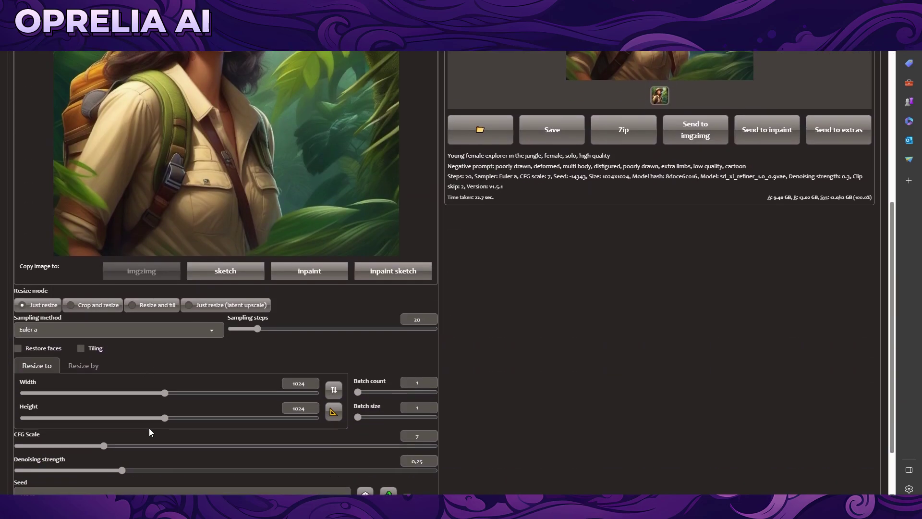
scroll(533, 304, up, 6)
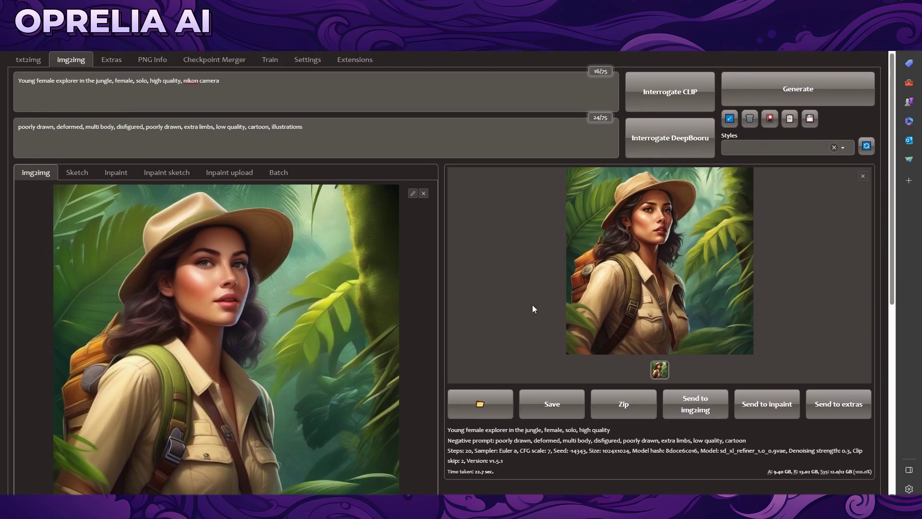
scroll(500, 188, up, 1)
- Generate the nikon camera refinement of the explorer portrait and view the result enlarged
click(827, 111)
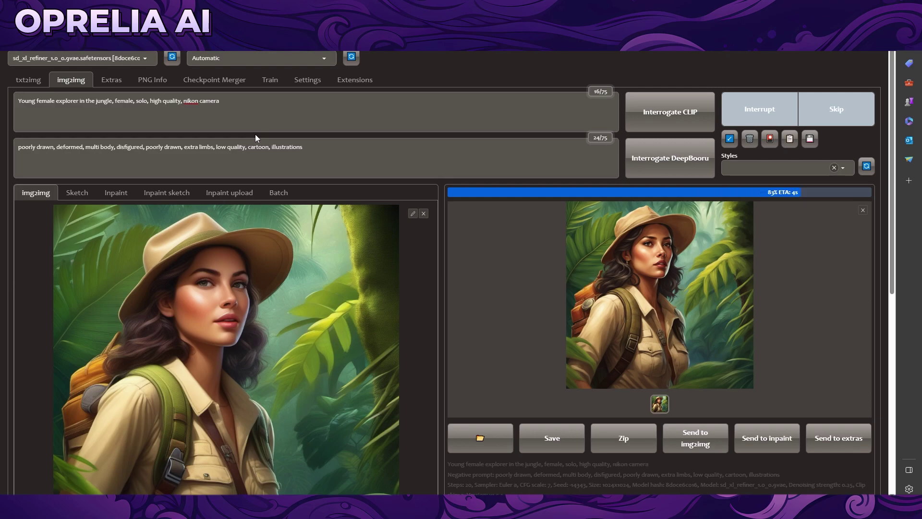
click(691, 219)
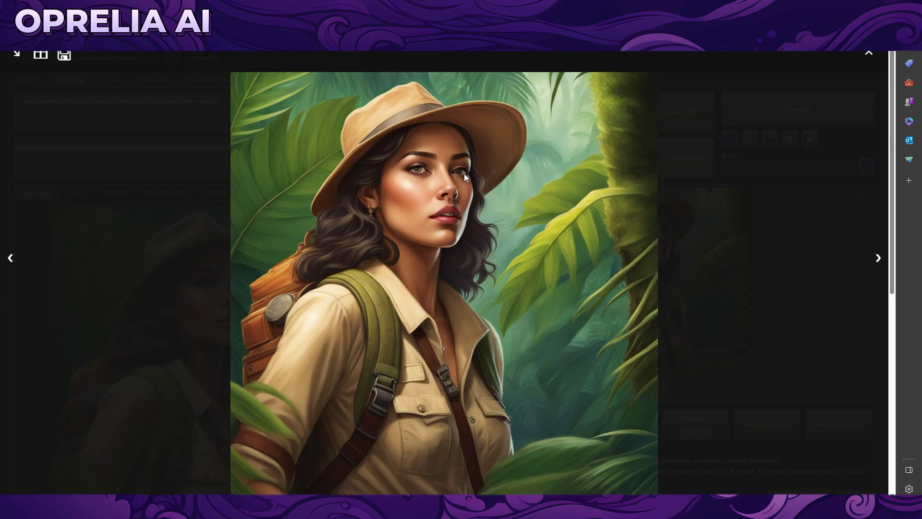
click(366, 222)
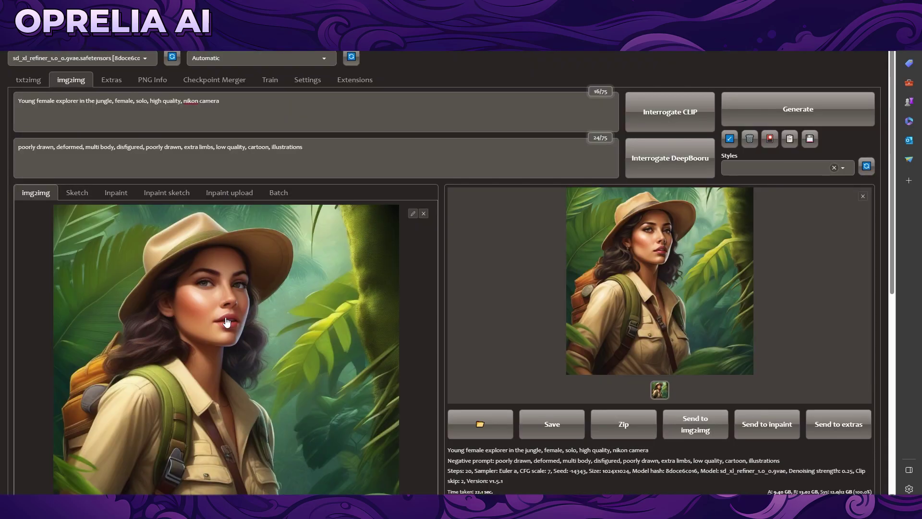
click(546, 278)
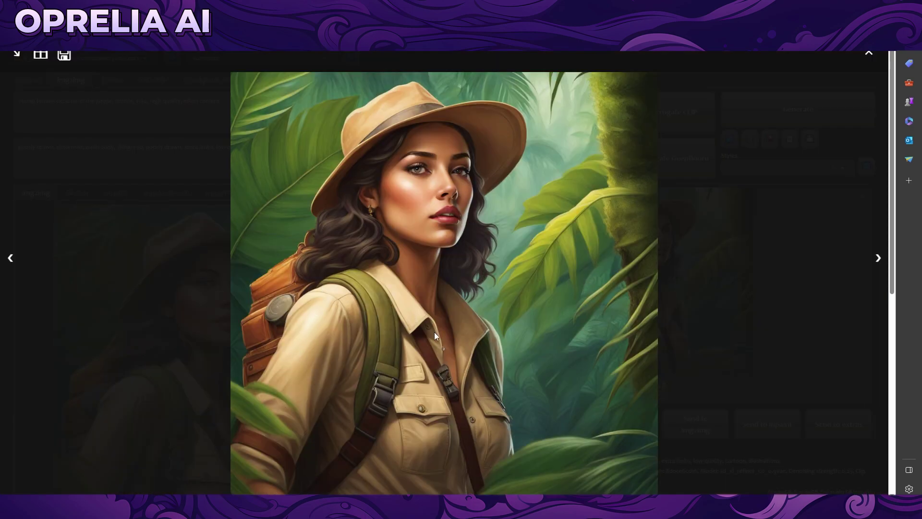
click(146, 479)
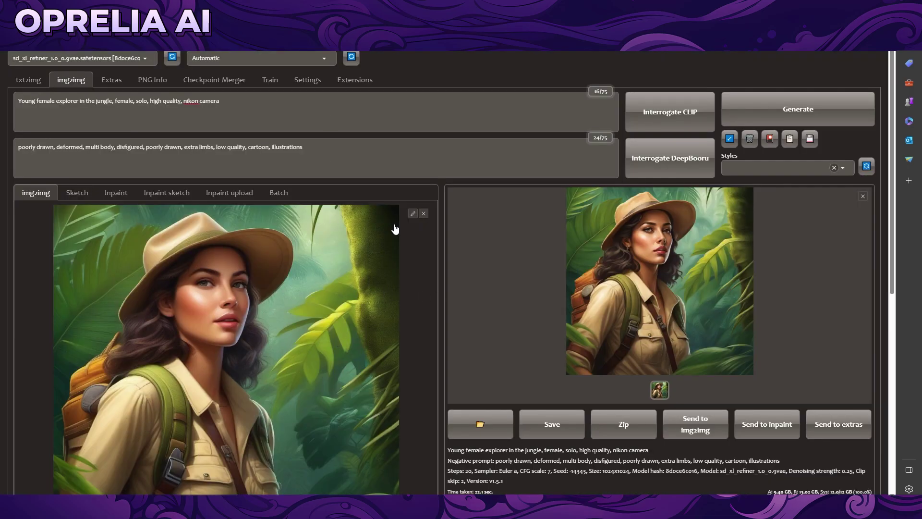
click(656, 278)
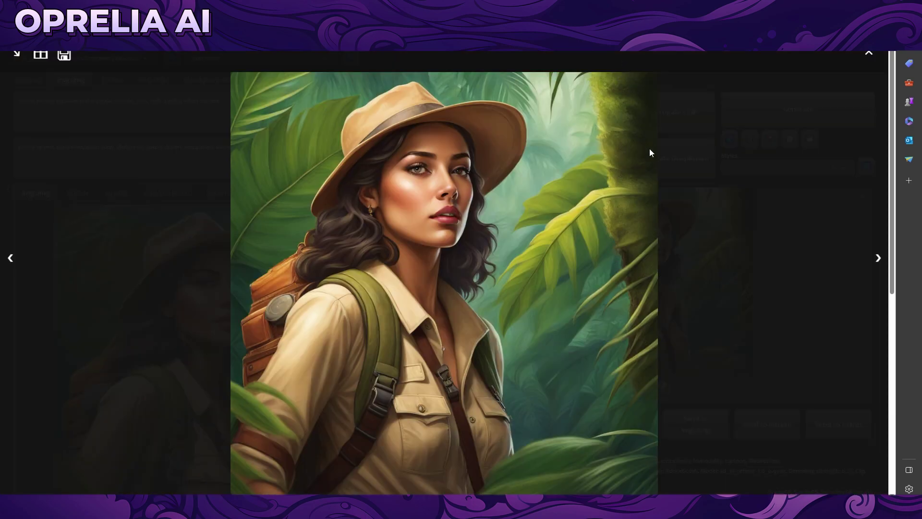
click(562, 235)
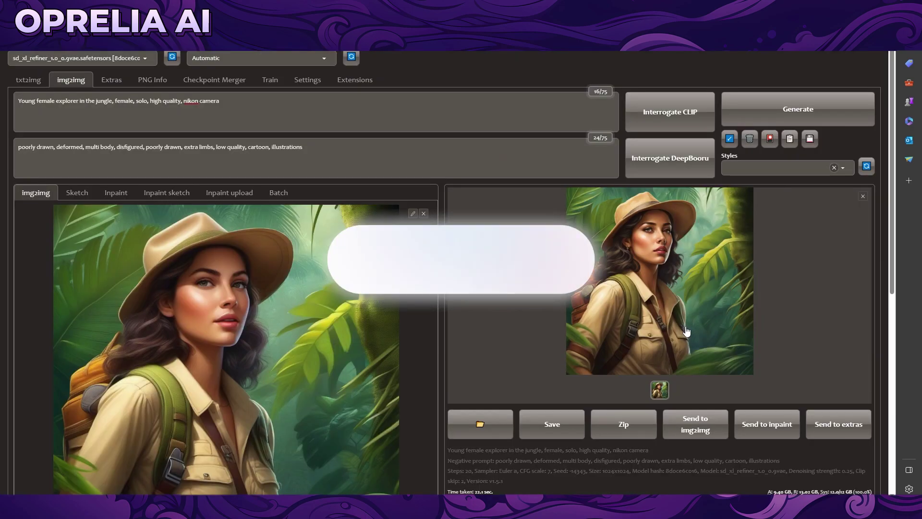